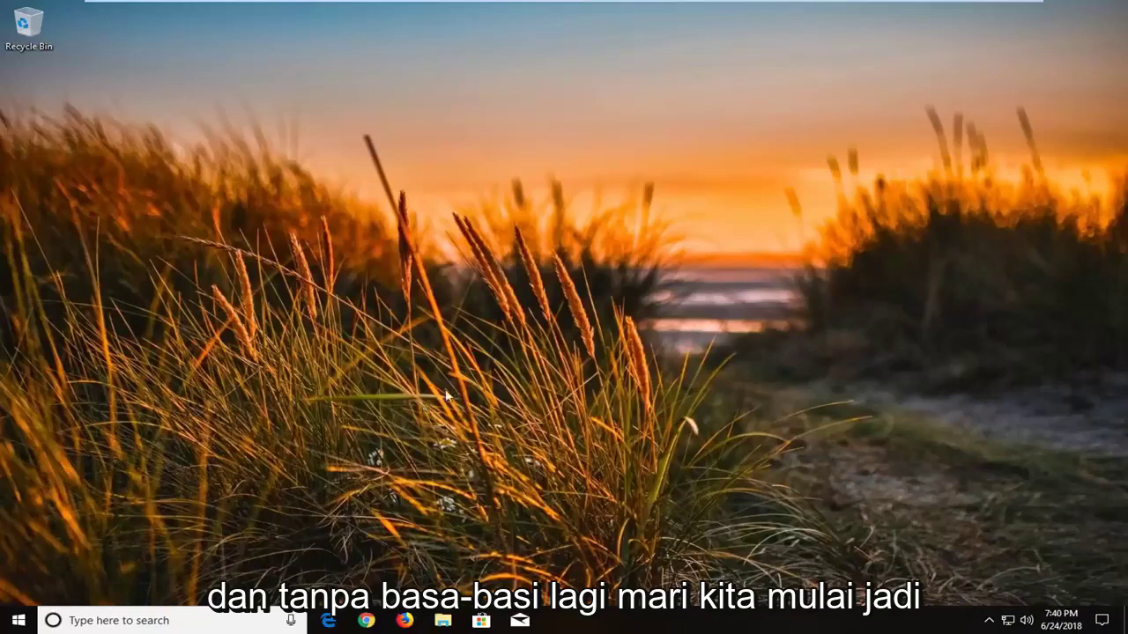
Step: Search Start for 'troubleshoot' and expand Hardware and Devices on the Troubleshoot page
left_click(18, 621)
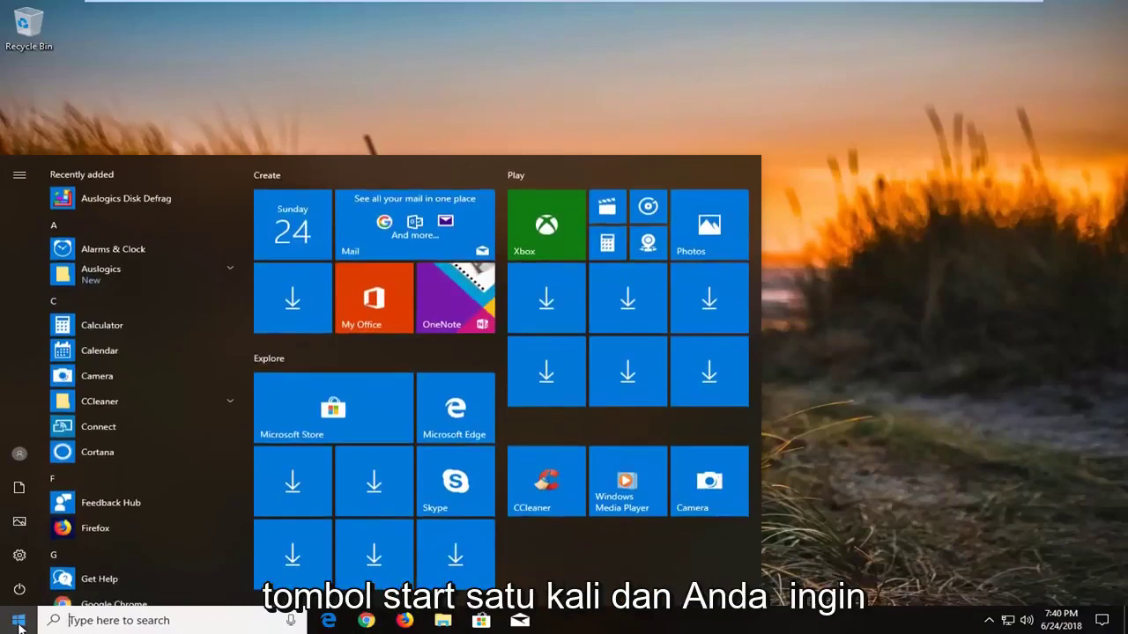
type("t")
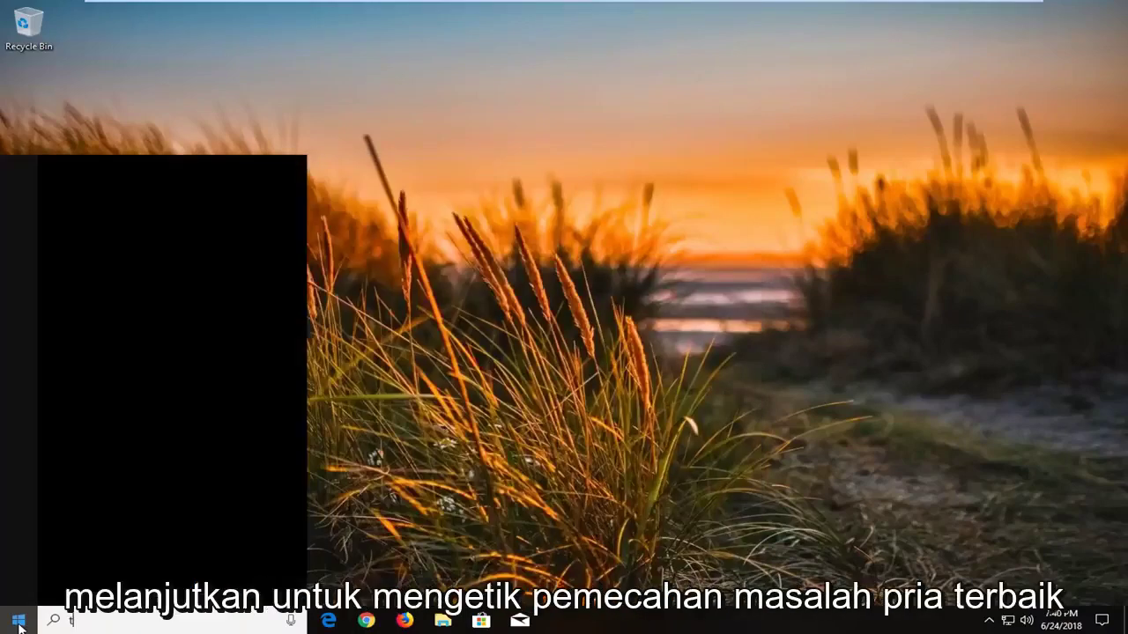
type("roubleshoot")
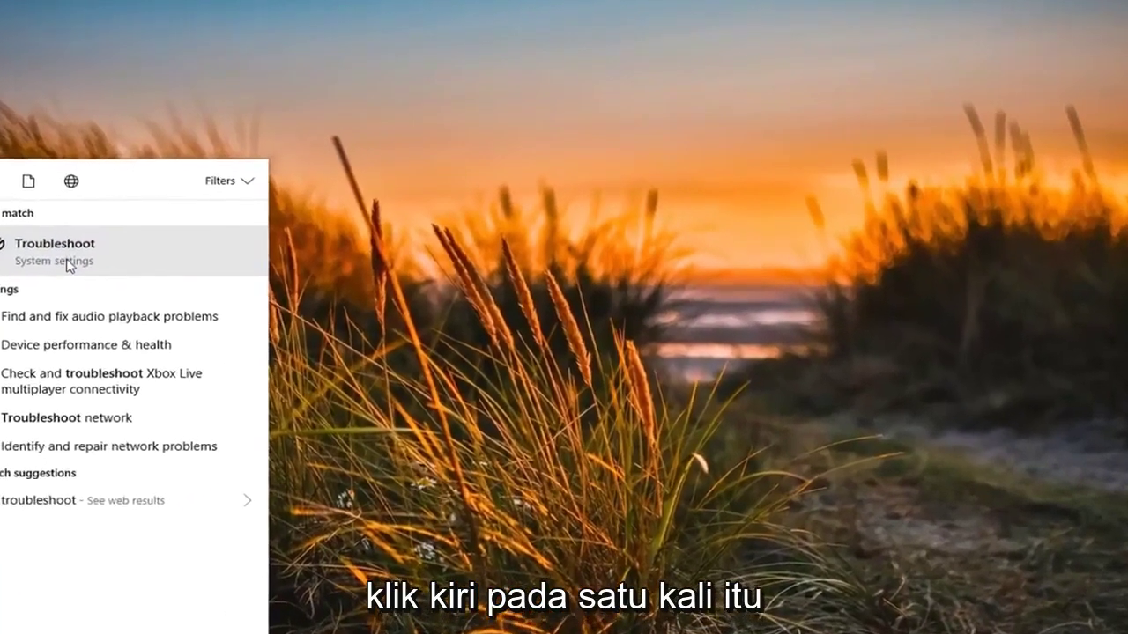
left_click(119, 238)
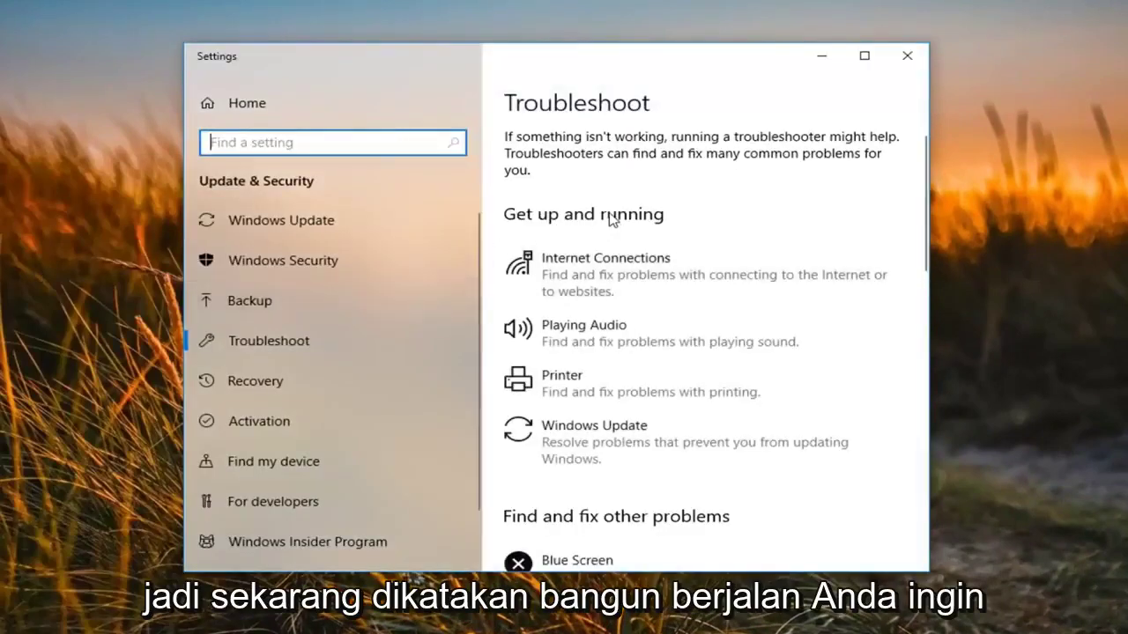
scroll(634, 248, "down", 3)
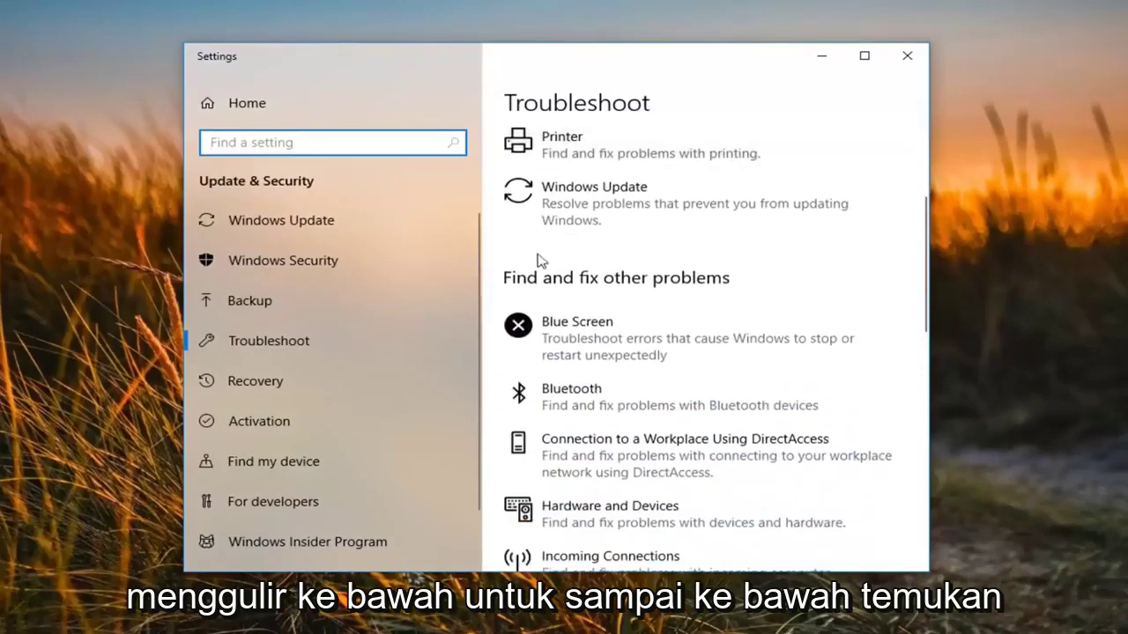
scroll(589, 282, "down", 2)
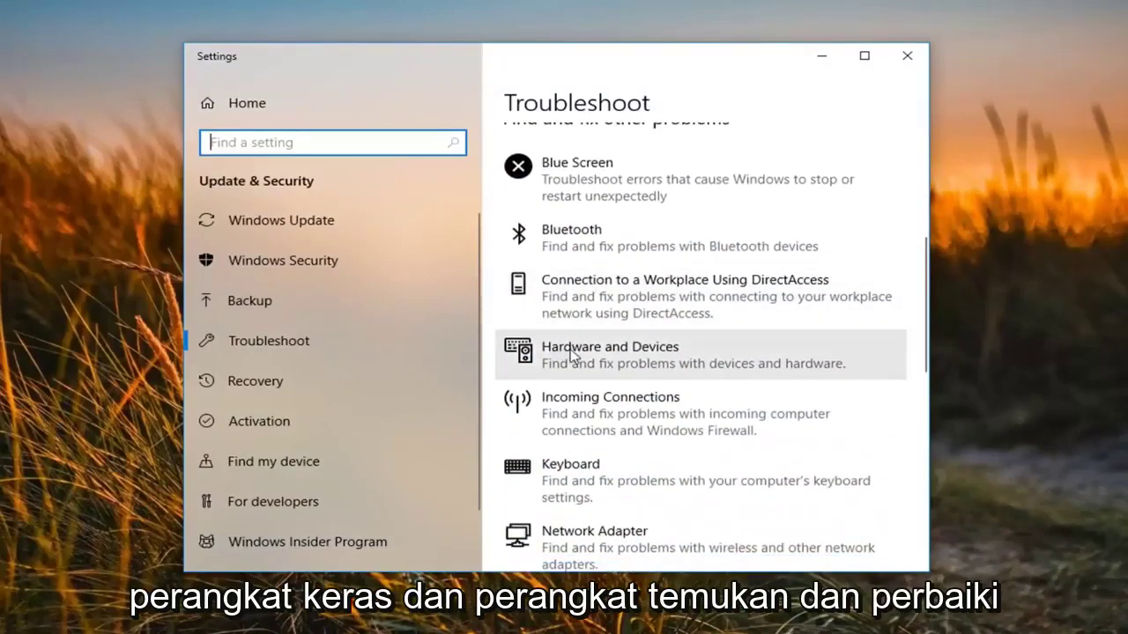
left_click(811, 368)
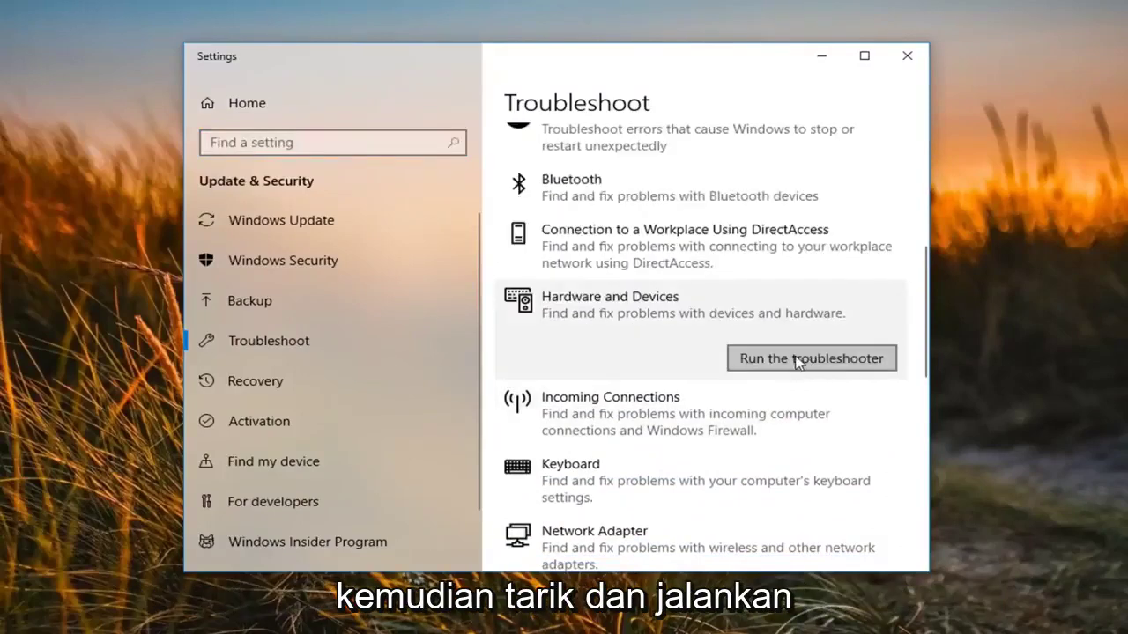
Step: Run the Hardware and Devices troubleshooter and apply its driver-installation fix
left_click(798, 361)
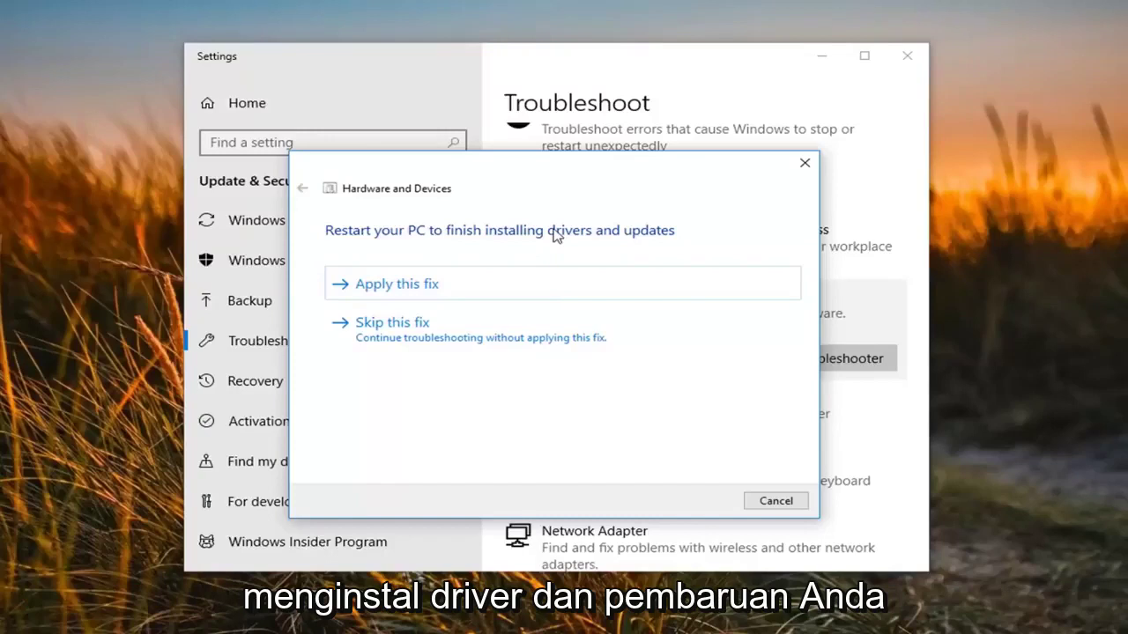
left_click(398, 286)
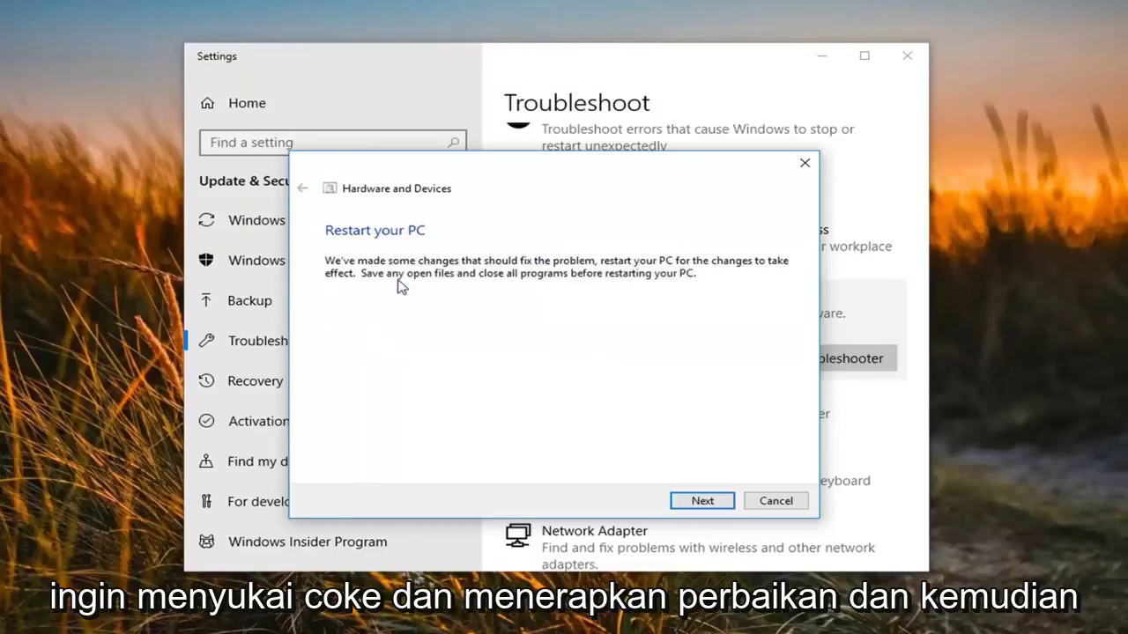
Step: Continue past the Restart your PC notice and close the finished troubleshooter
left_click(708, 504)
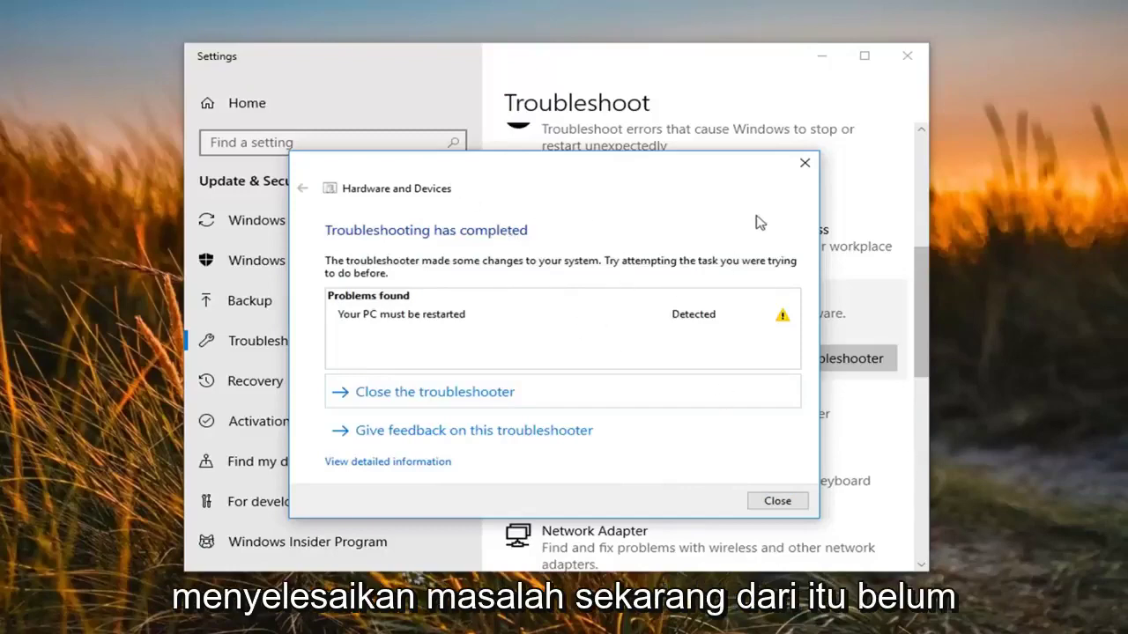
left_click(804, 162)
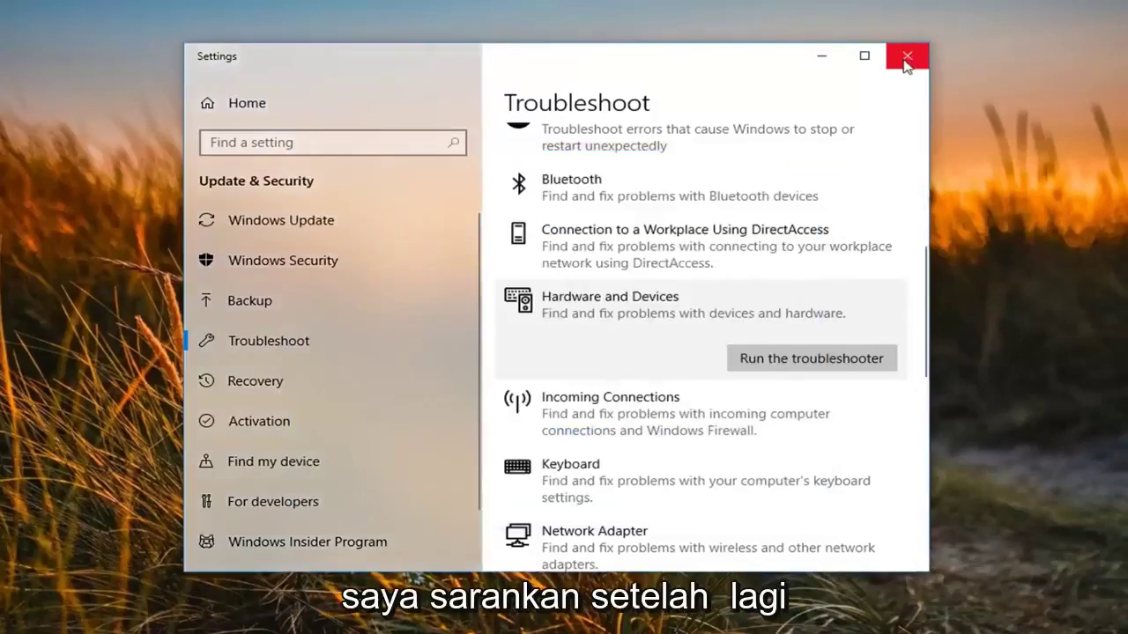
Step: Close Settings and launch Device Manager from a Start search for 'device manager'
left_click(905, 57)
left_click(12, 622)
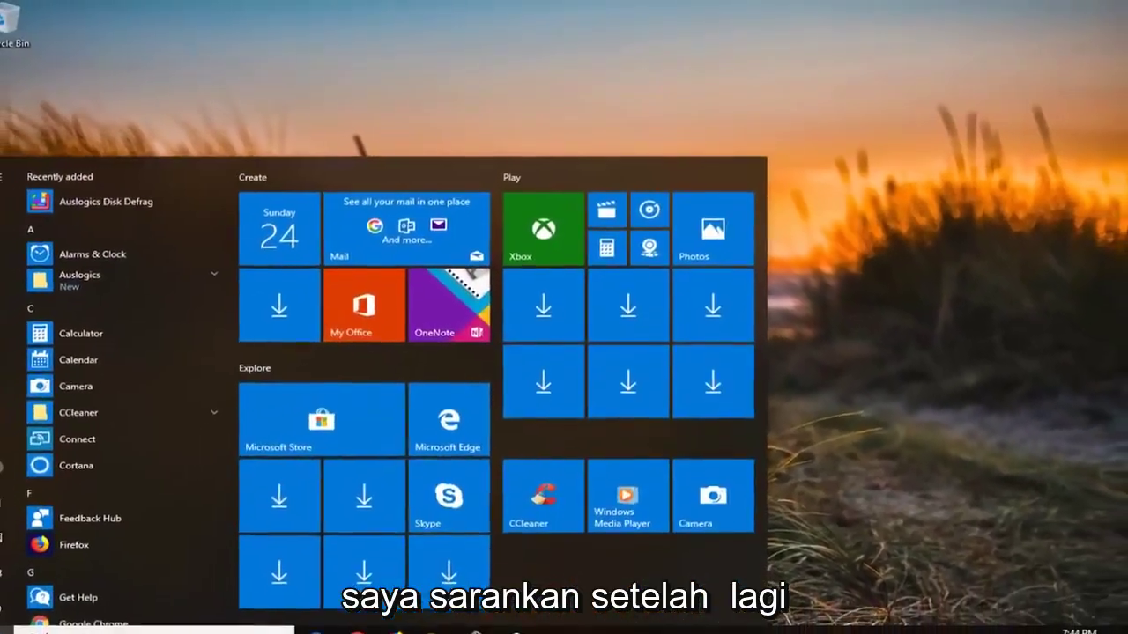
type("device manager")
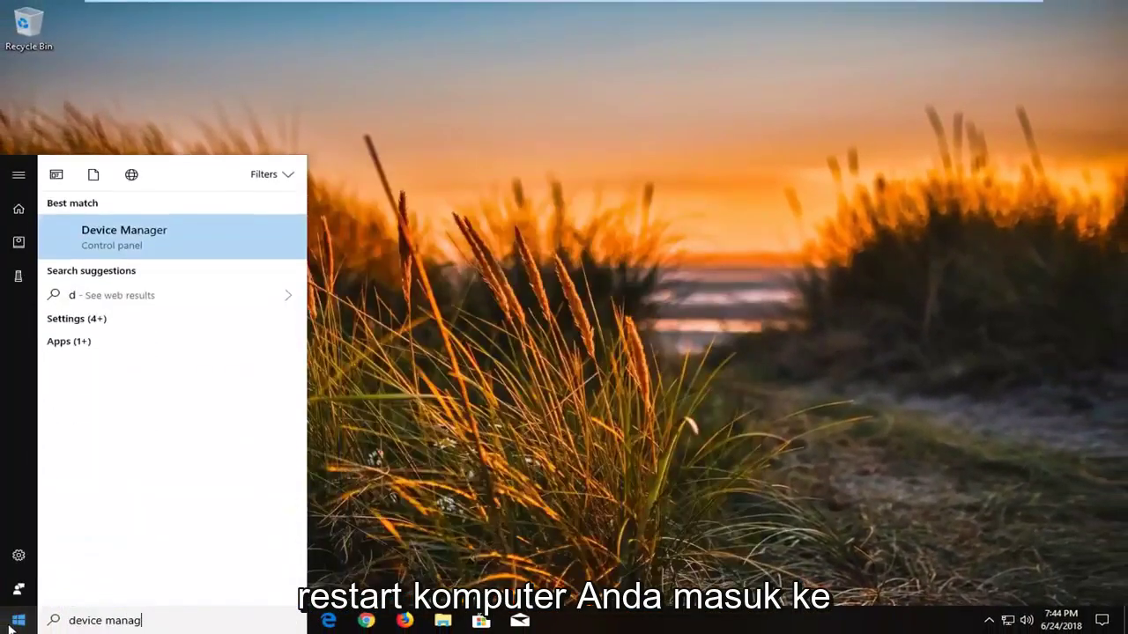
left_click(154, 240)
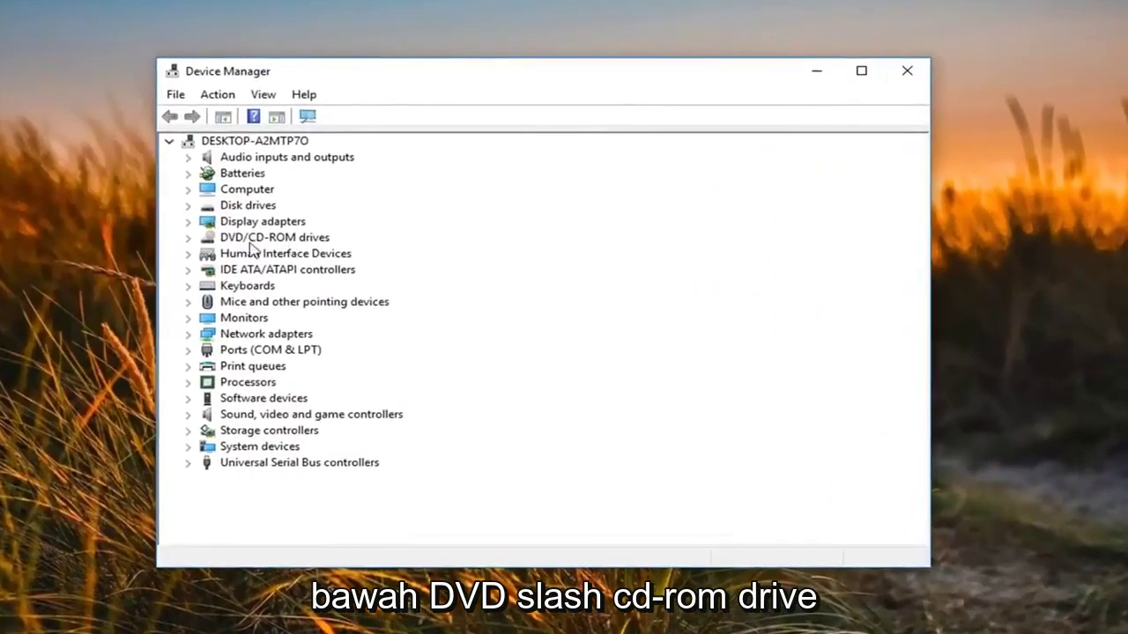
Step: Search automatically for a newer NECVMWar VMware SATA CD01 driver, then dismiss the result
left_click(189, 239)
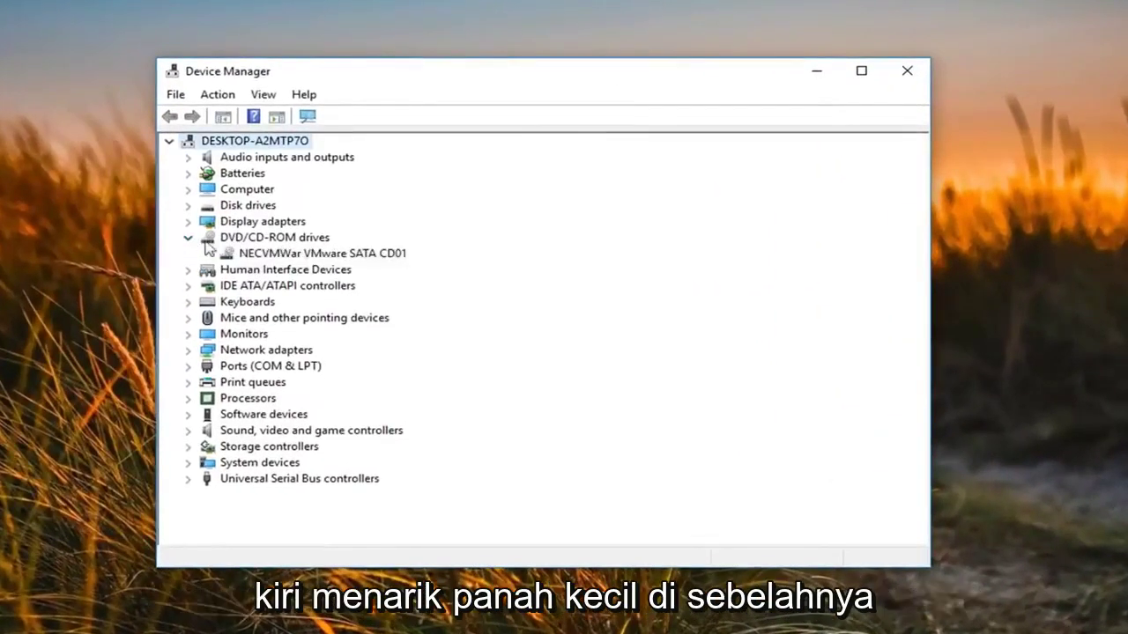
right_click(243, 257)
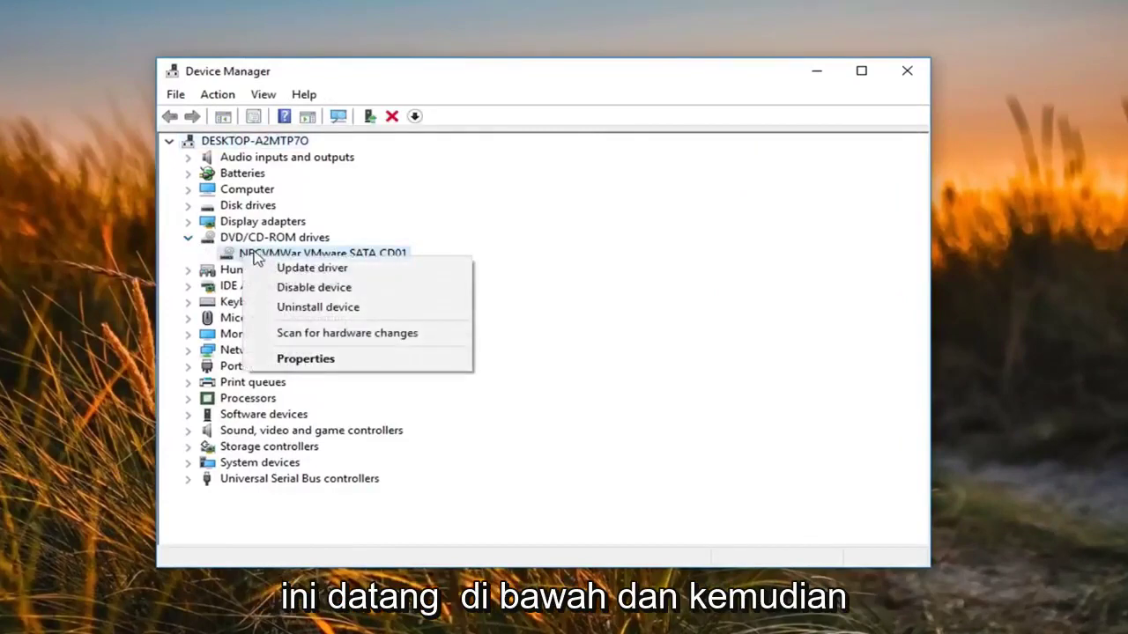
left_click(284, 268)
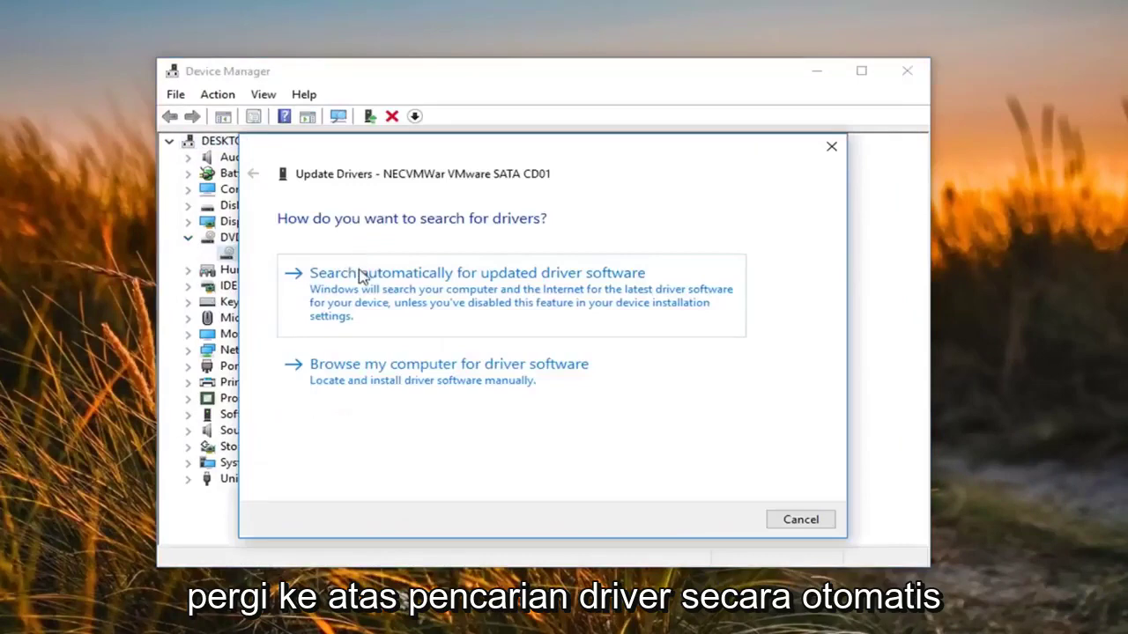
left_click(480, 302)
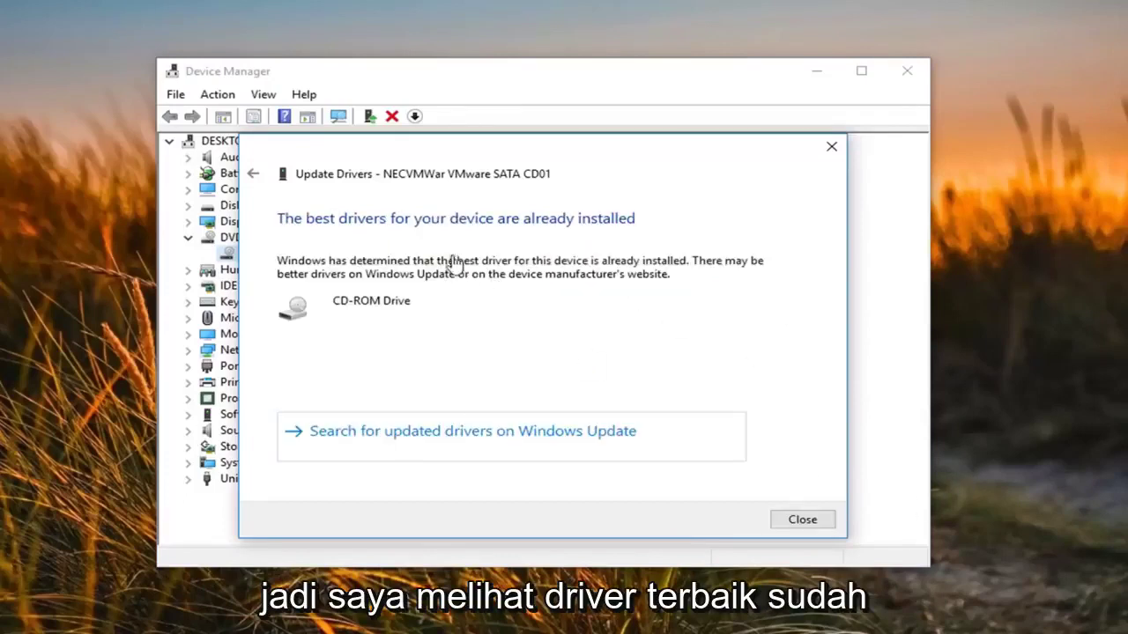
left_click(791, 521)
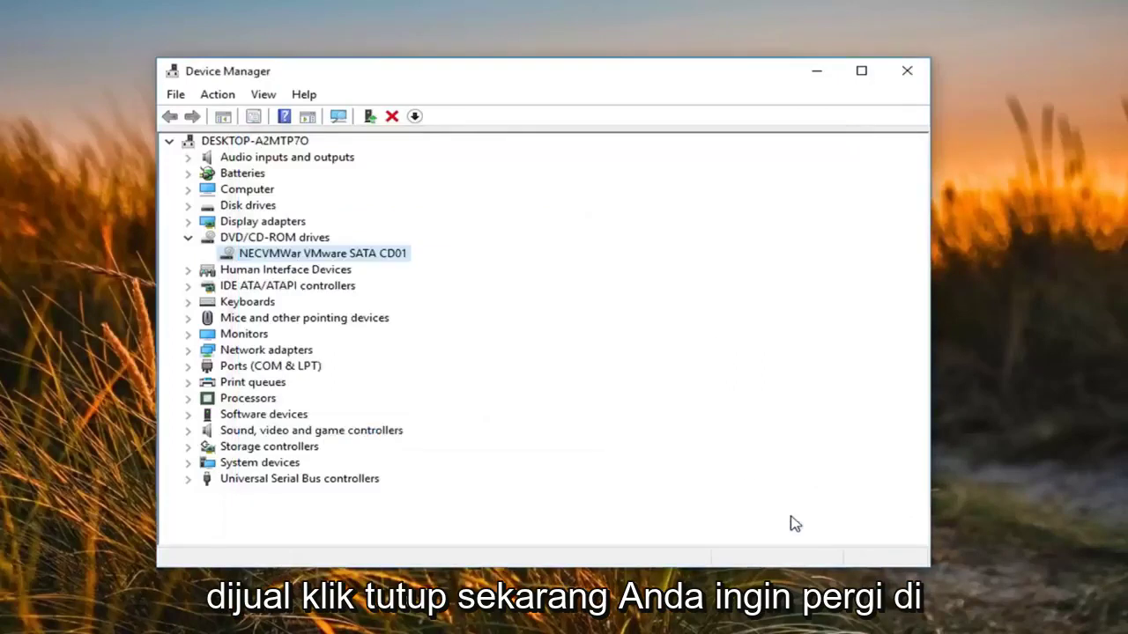
Step: Uninstall the Standard SATA AHCI Controller under IDE ATA/ATAPI controllers and close Device Manager
left_click(231, 290)
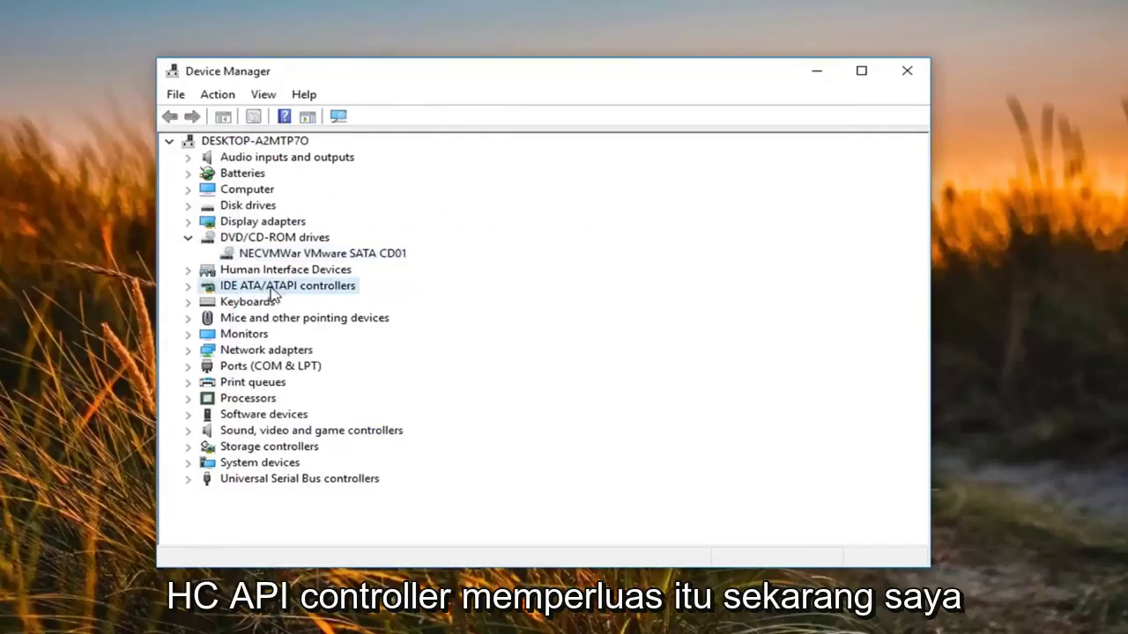
left_click(195, 293)
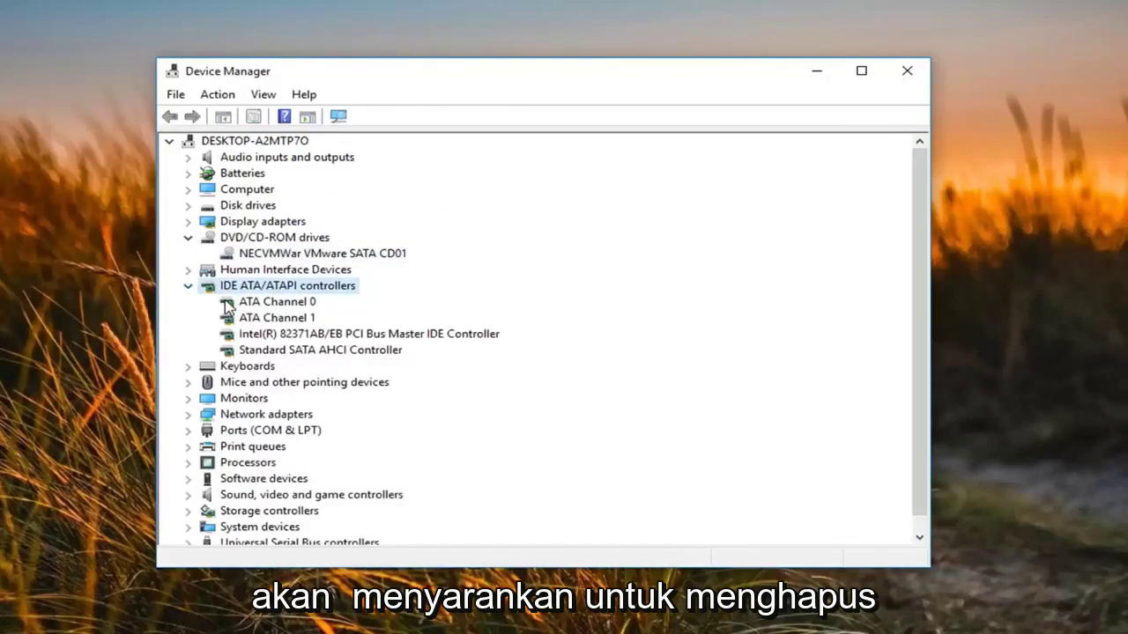
left_click(262, 352)
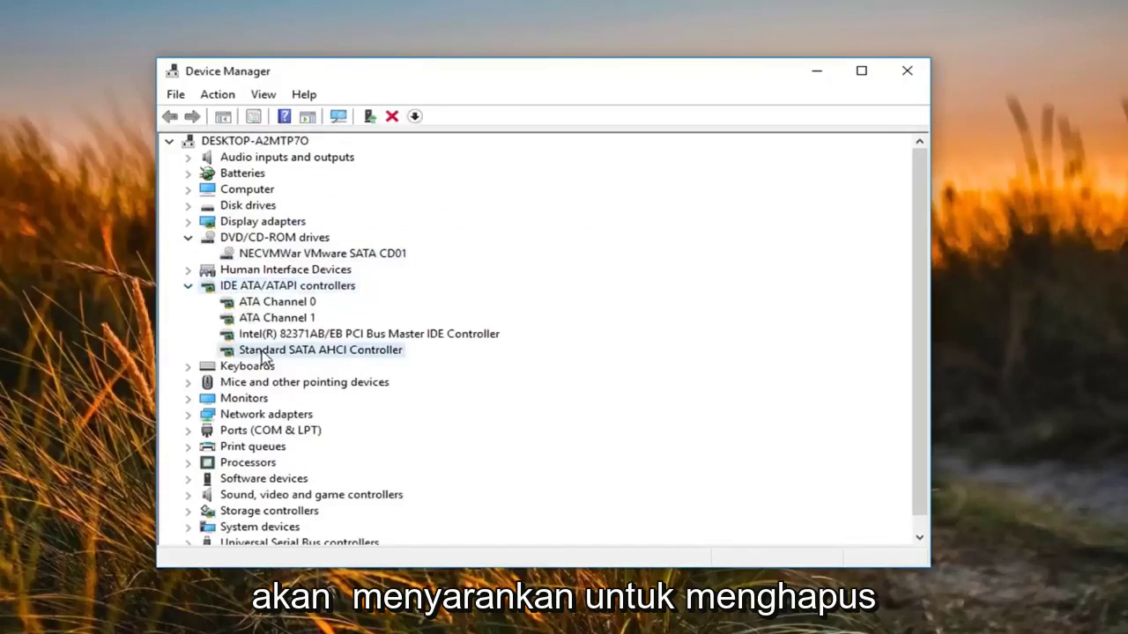
right_click(322, 354)
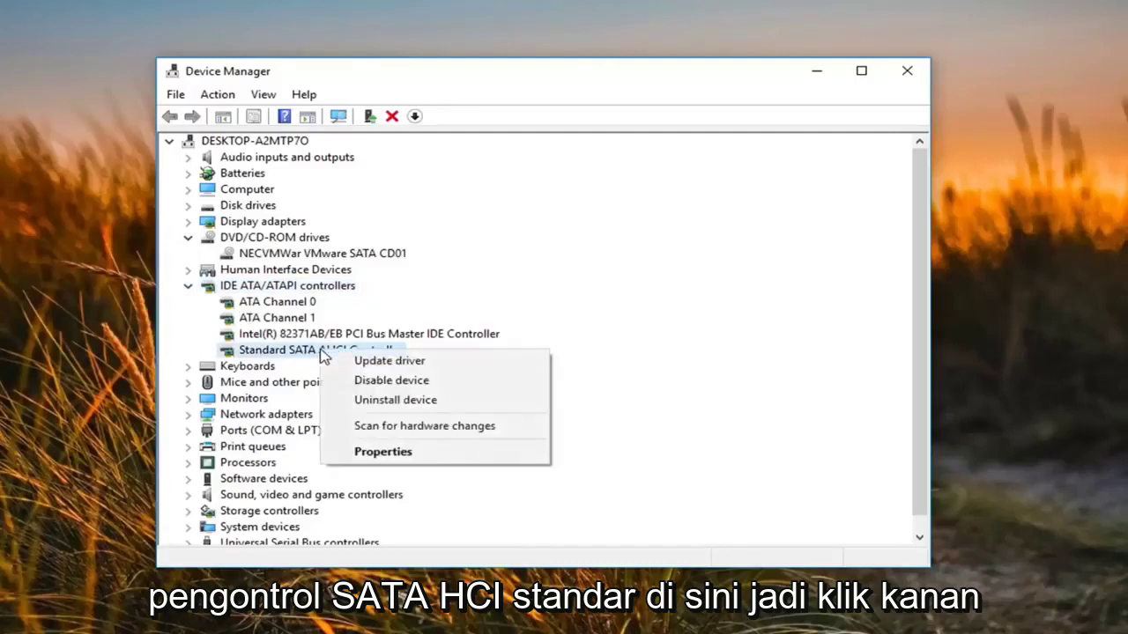
left_click(384, 401)
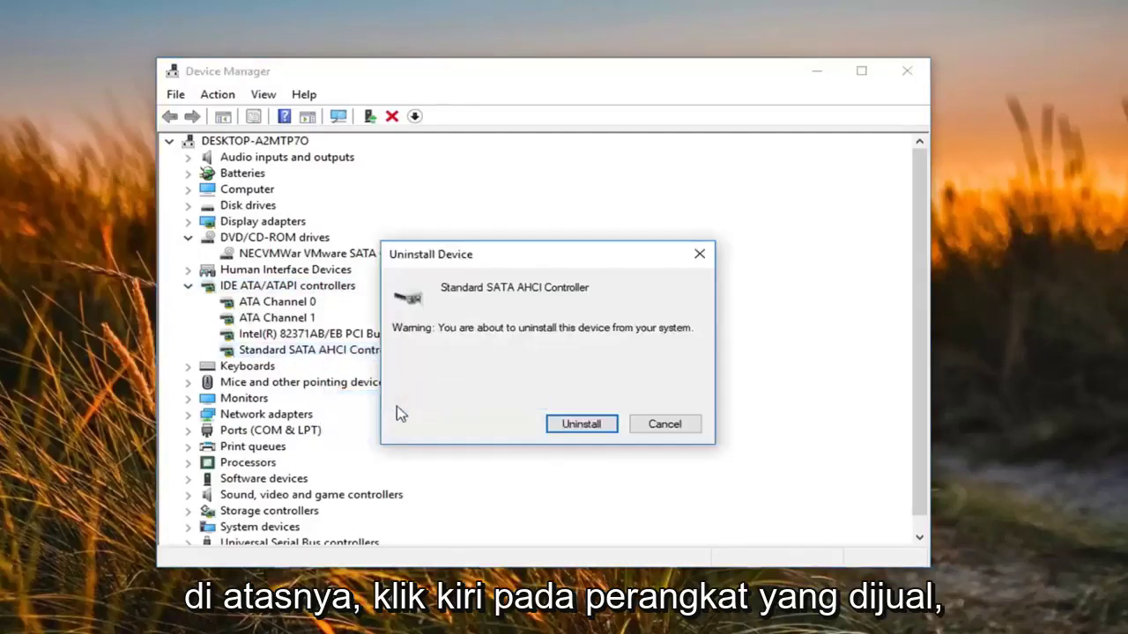
left_click(582, 425)
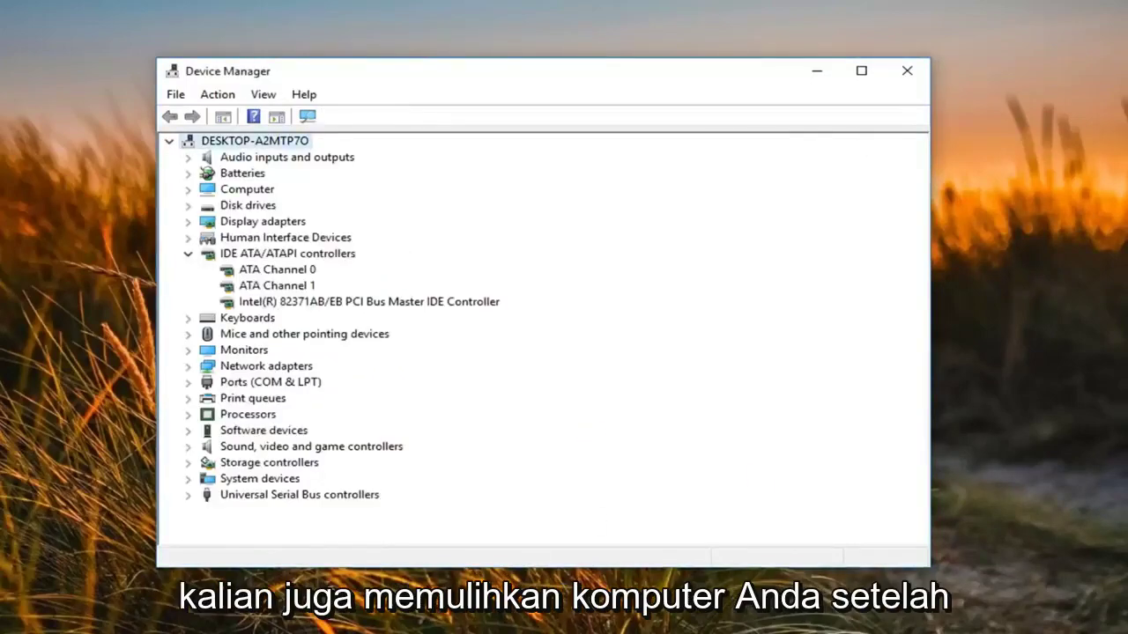
left_click(907, 71)
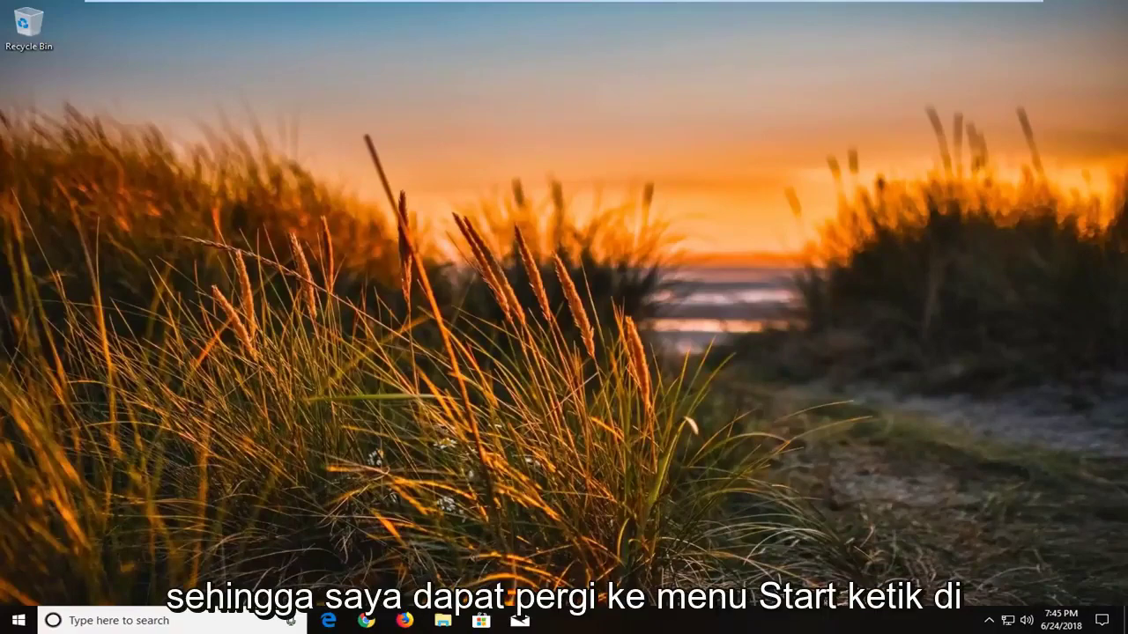
Step: Run regedit as administrator from Start and approve the UAC prompt
left_click(12, 622)
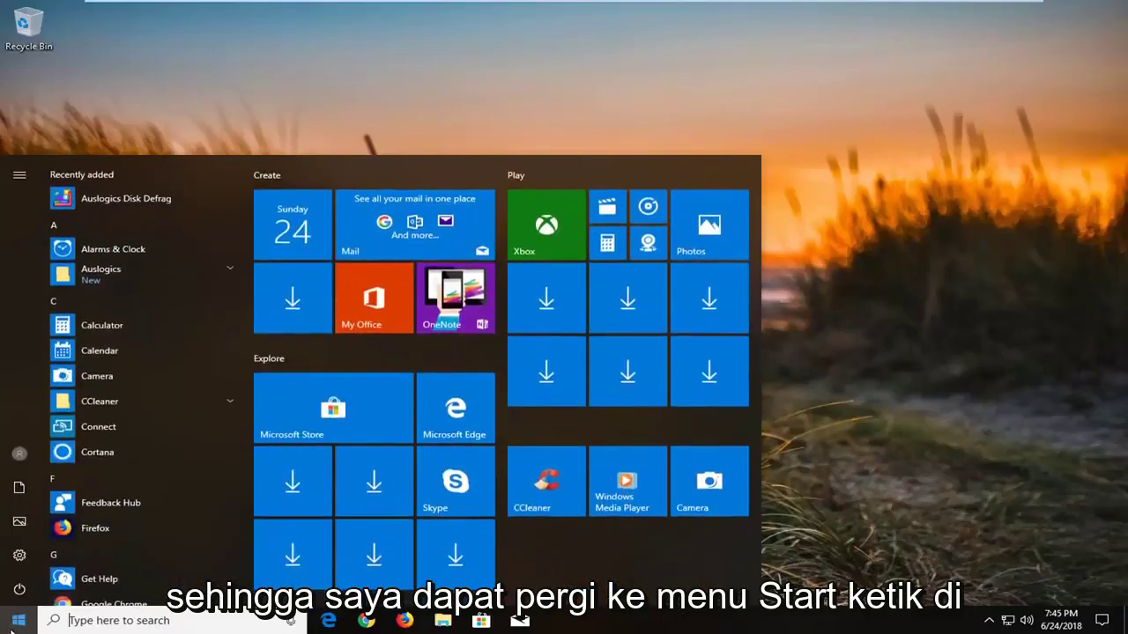
type("regedit")
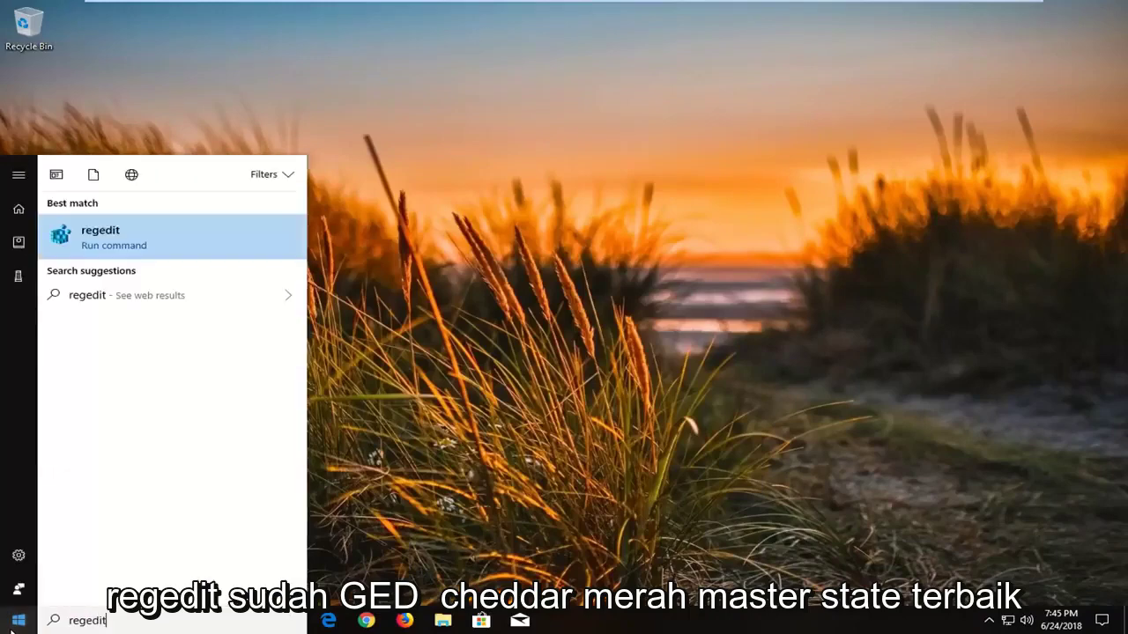
right_click(125, 231)
left_click(155, 246)
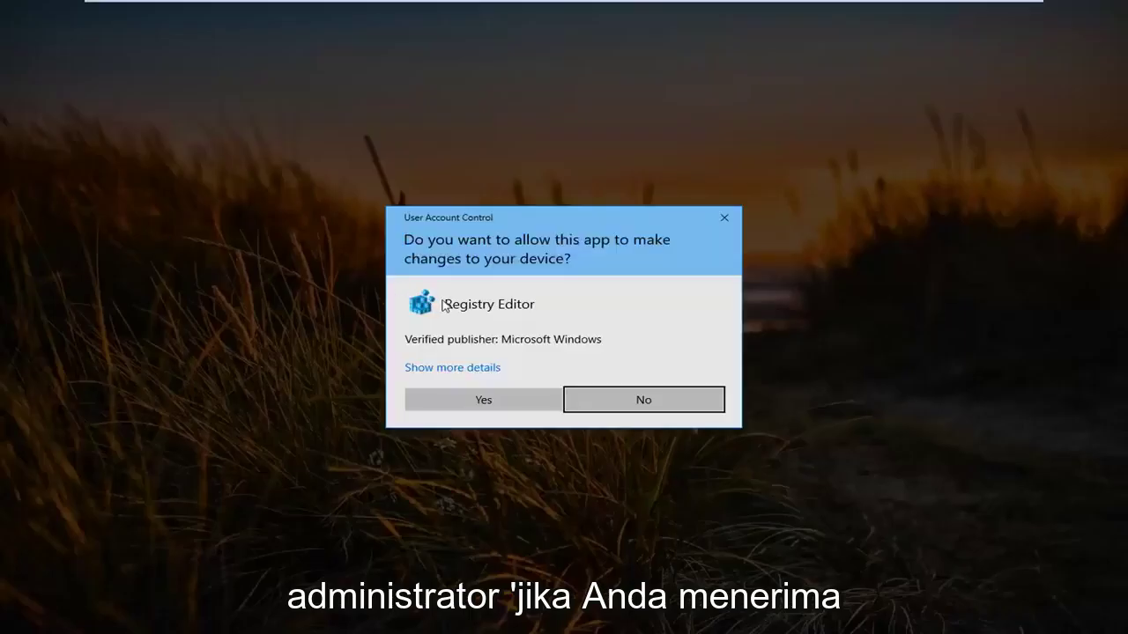
left_click(483, 400)
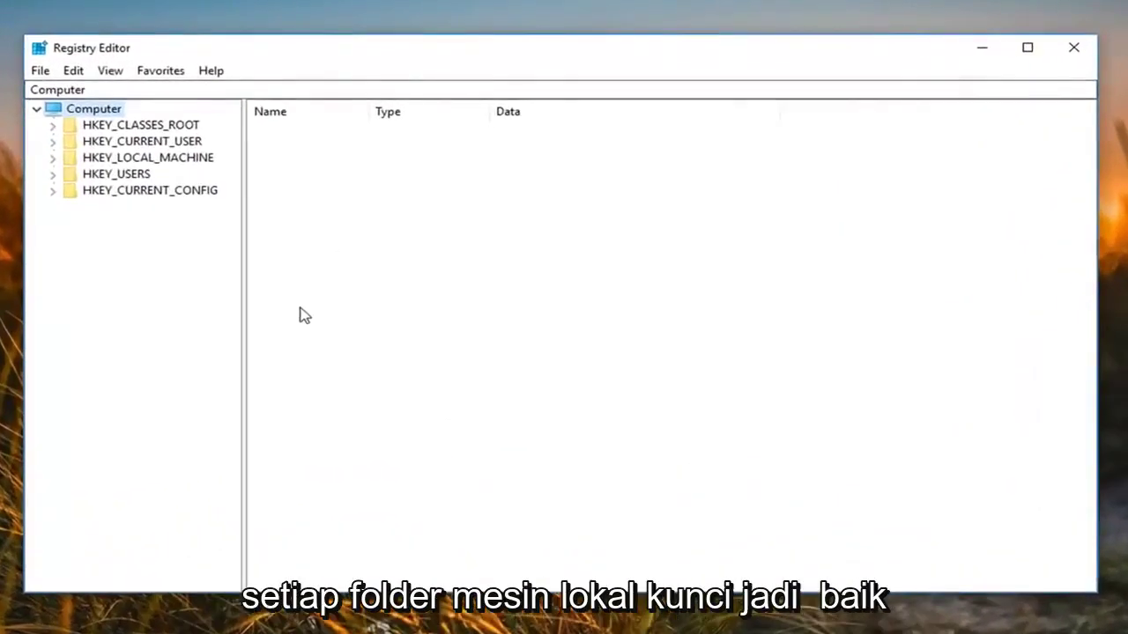
Step: Expand HKEY_LOCAL_MACHINE\SYSTEM\CurrentControlSet\Control and widen the key tree pane
left_click(101, 159)
double_click(102, 160)
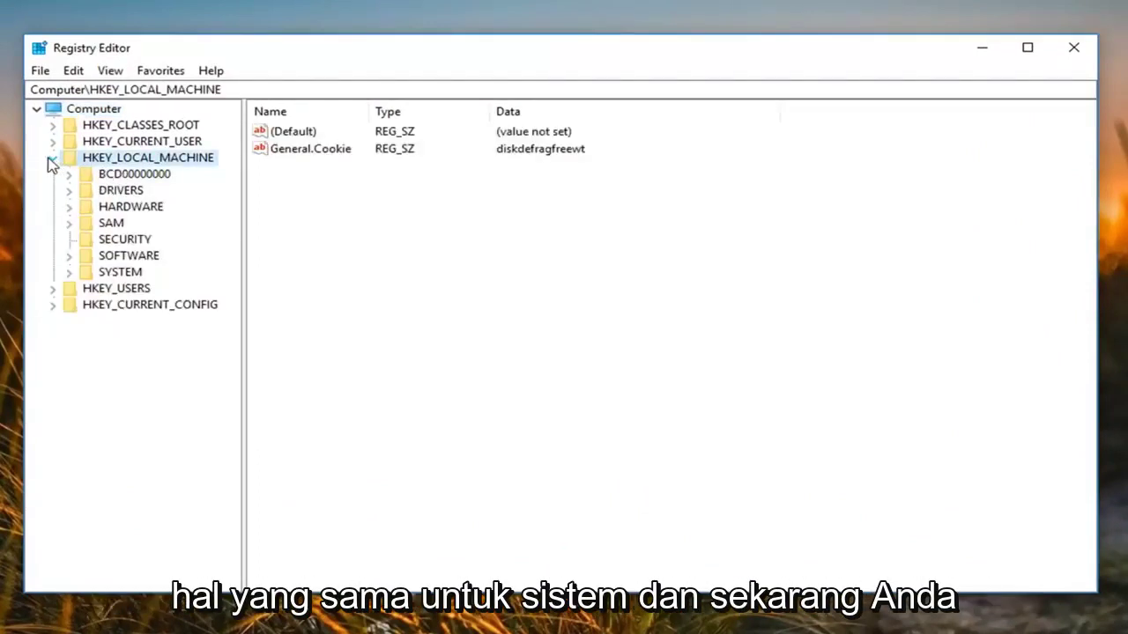
double_click(106, 275)
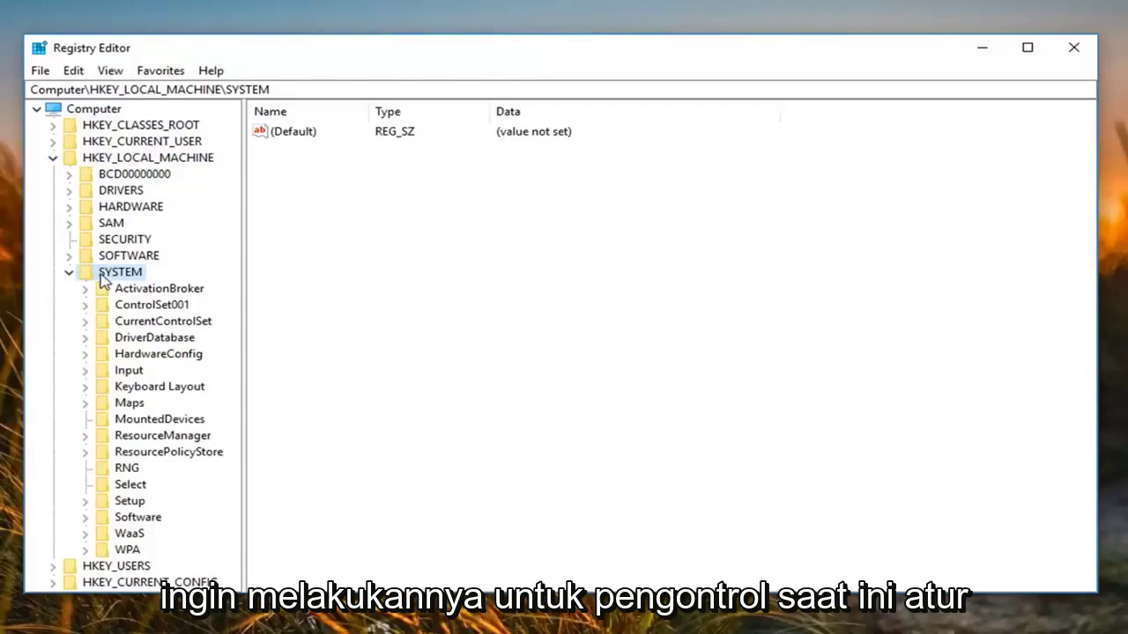
double_click(141, 324)
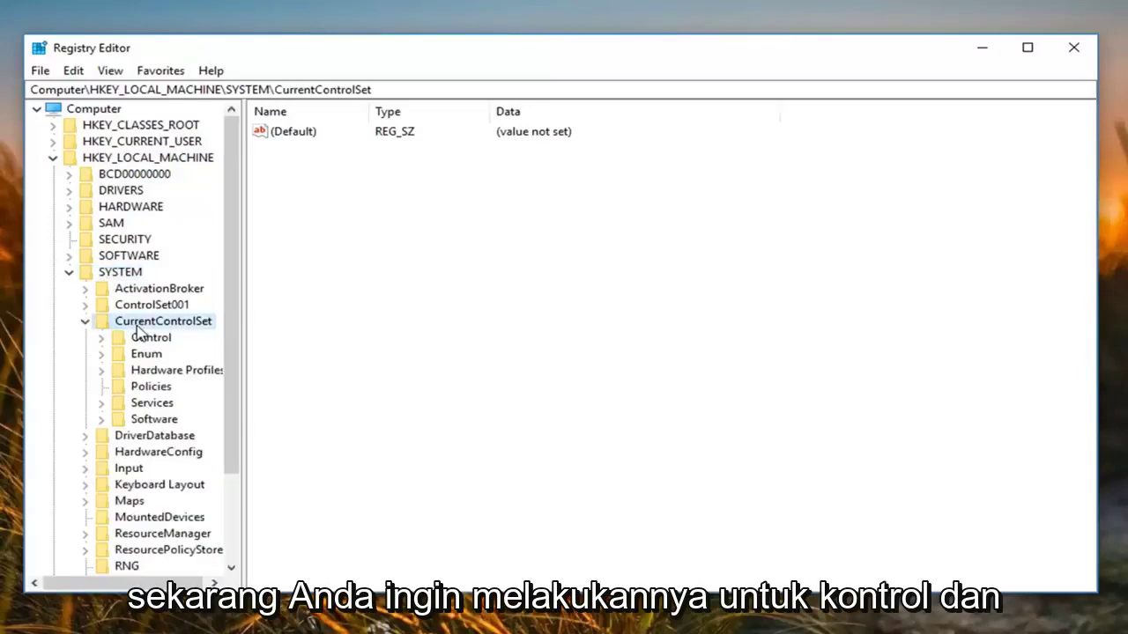
double_click(143, 338)
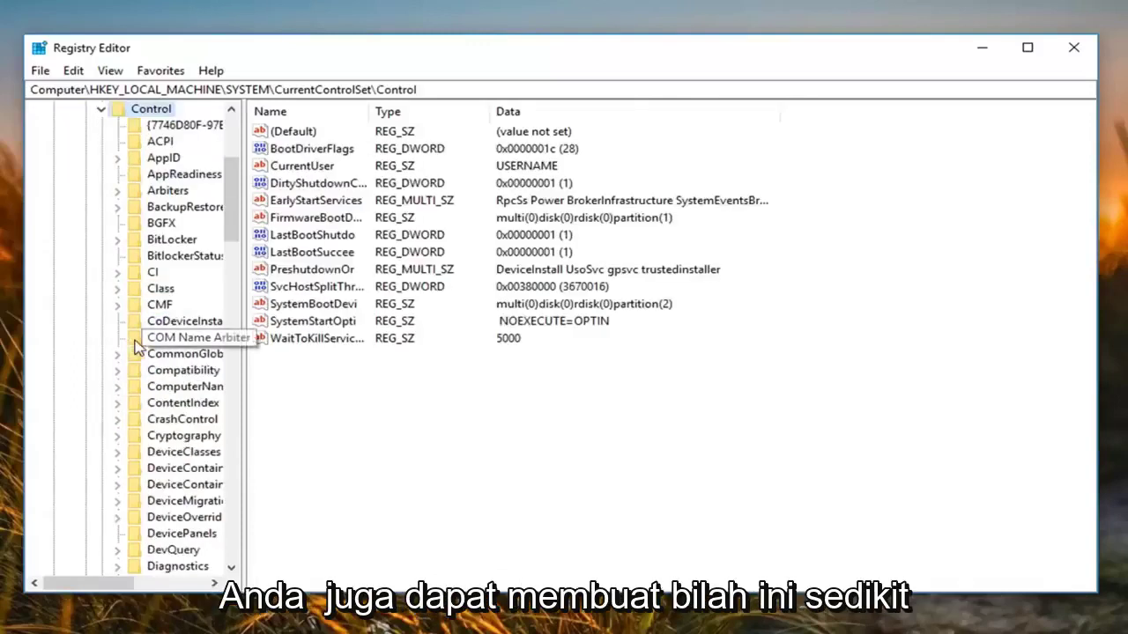
left_click_drag(244, 143, 340, 148)
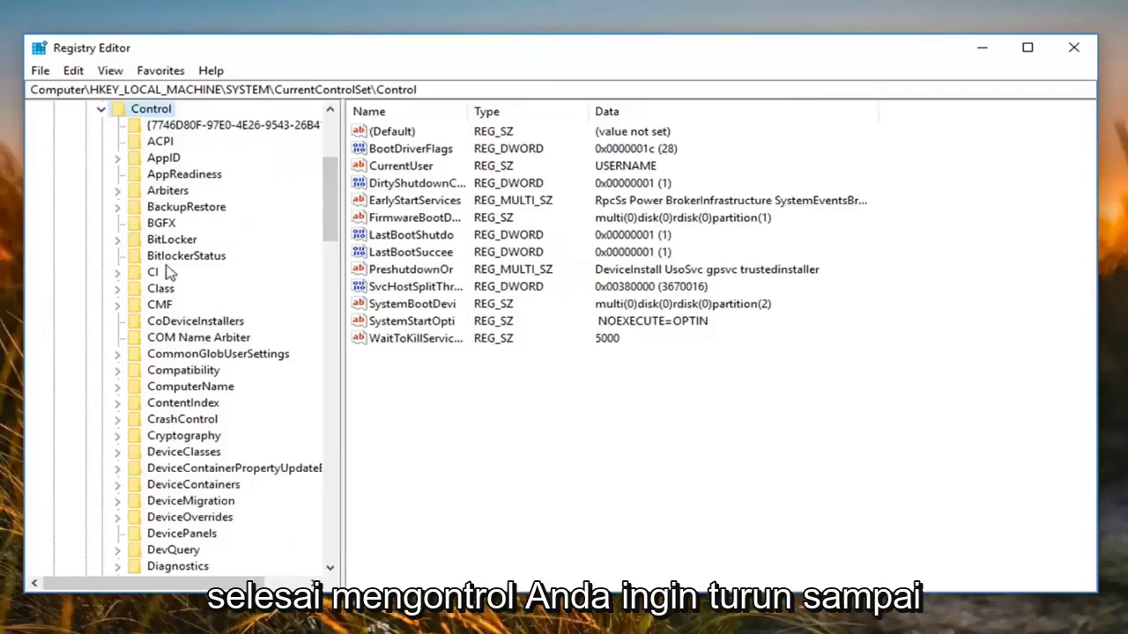
Step: Expand Control\Class and select the {4d36e965-e325-11ce-bfc1-08002be10318} CD-ROM class key
left_click(162, 291)
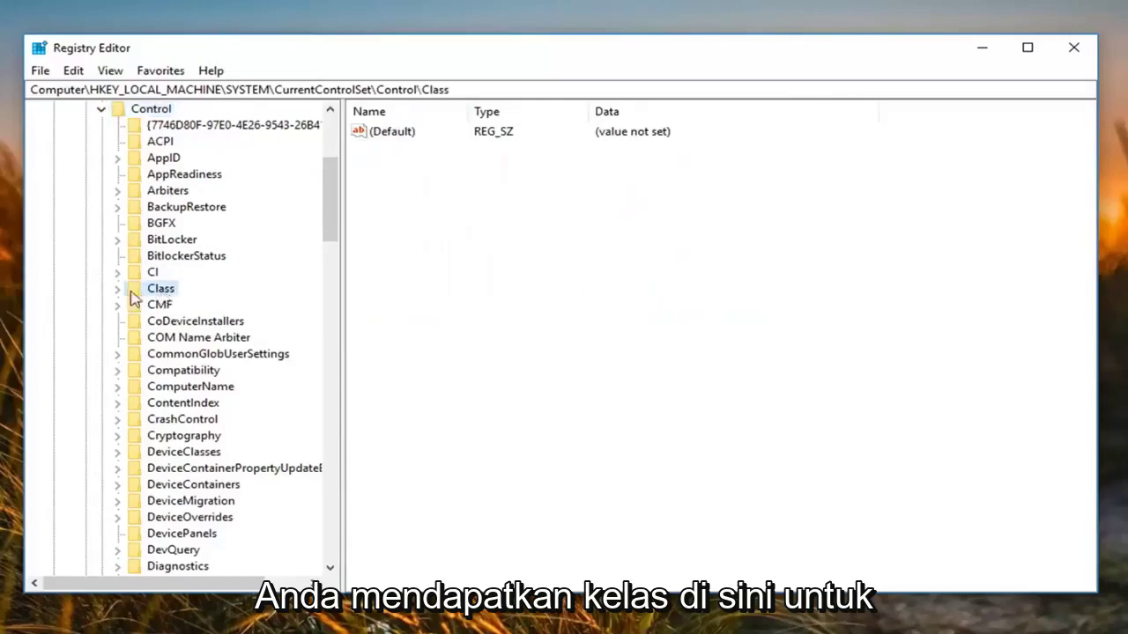
double_click(161, 291)
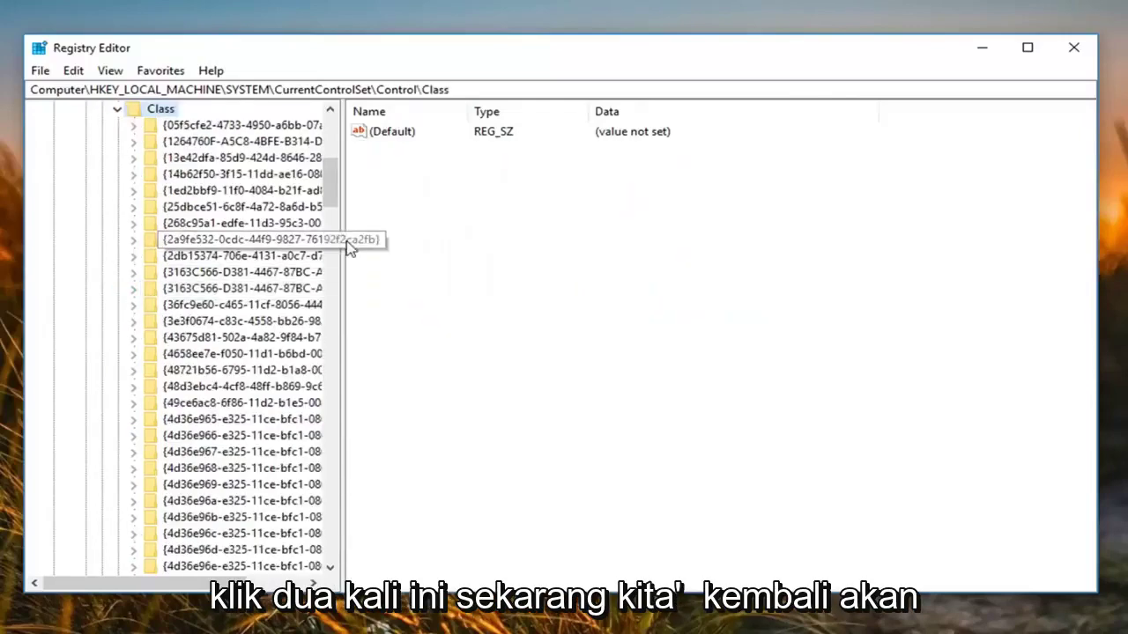
left_click_drag(345, 241, 485, 239)
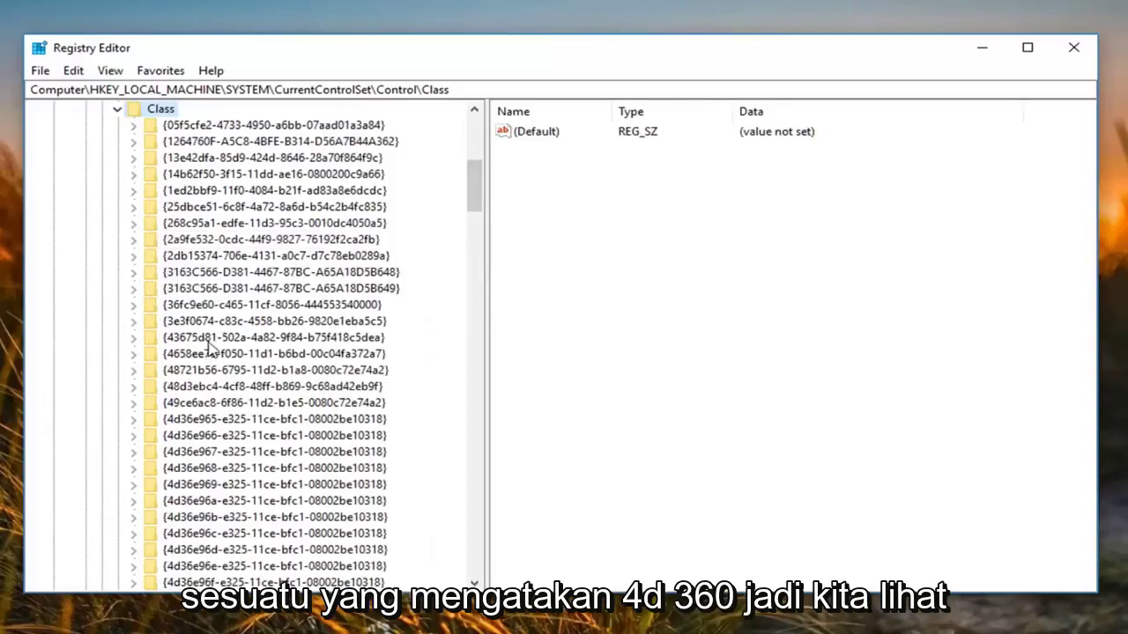
scroll(182, 561, "down", 1)
left_click(179, 370)
key("Up")
key("Down")
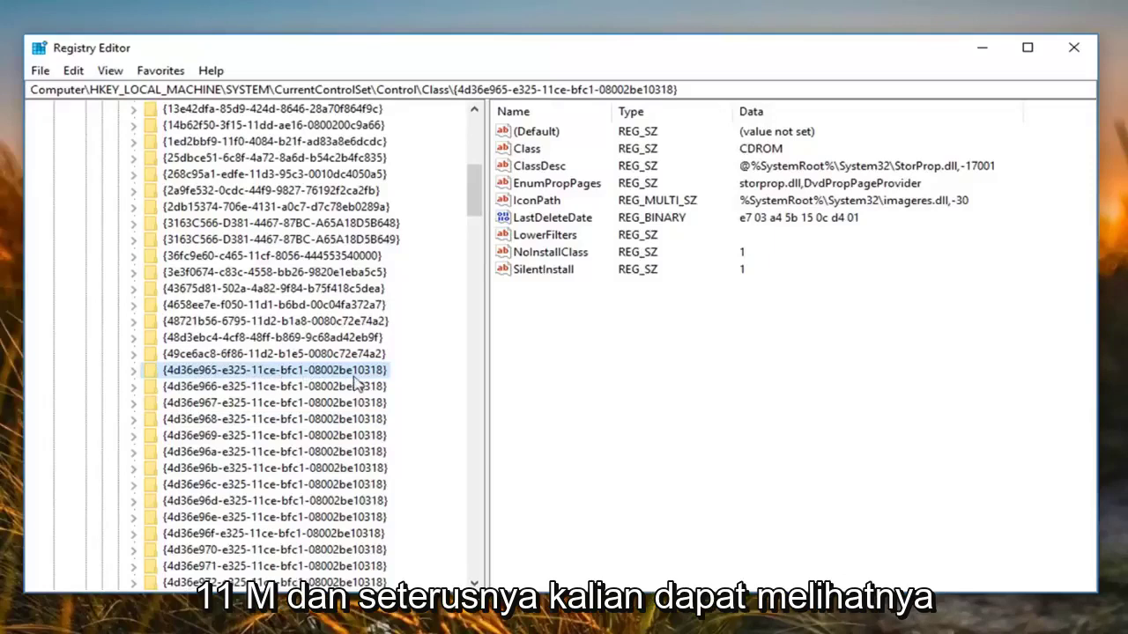
scroll(211, 396, "up", 1)
scroll(210, 396, "up", 1)
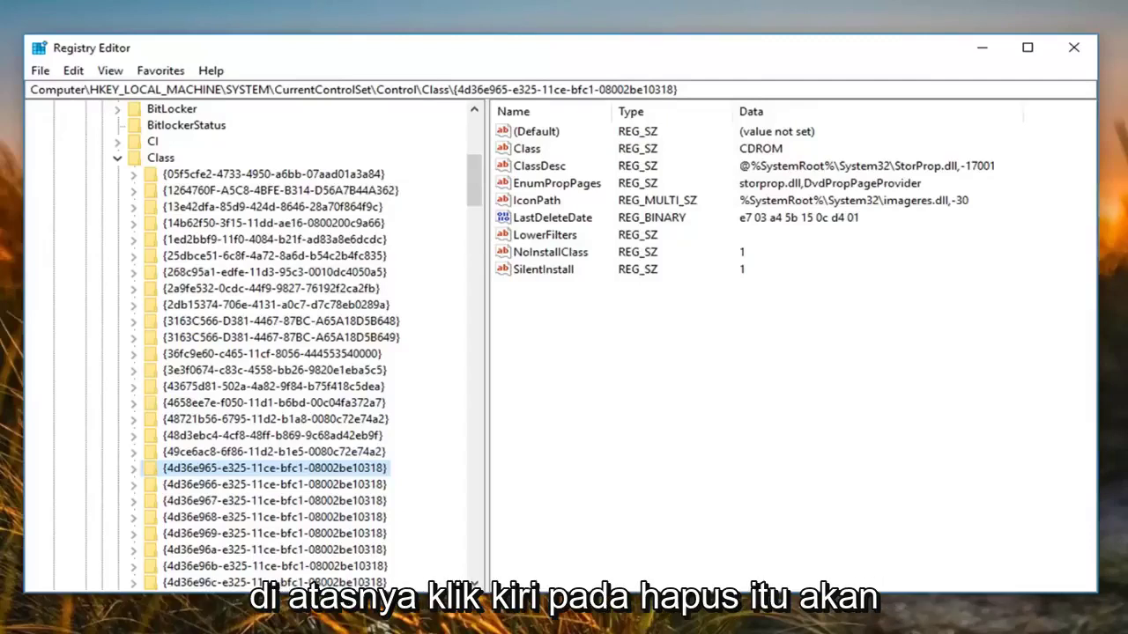
Step: Delete the LowerFilters value from the CD-ROM class key, confirming the deletion
right_click(551, 240)
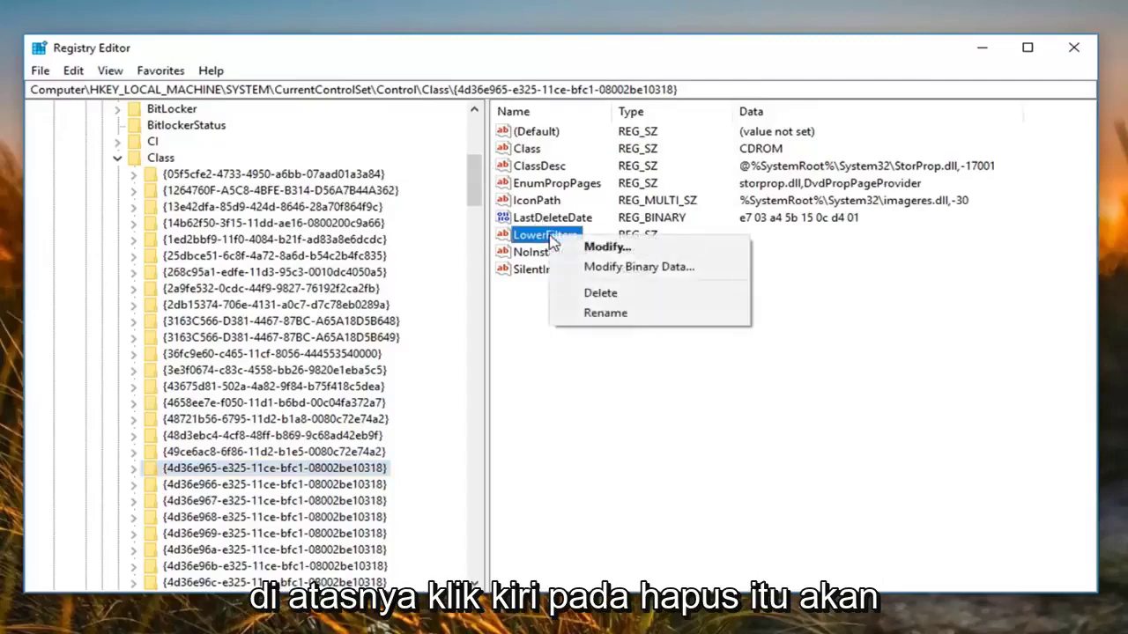
left_click(588, 292)
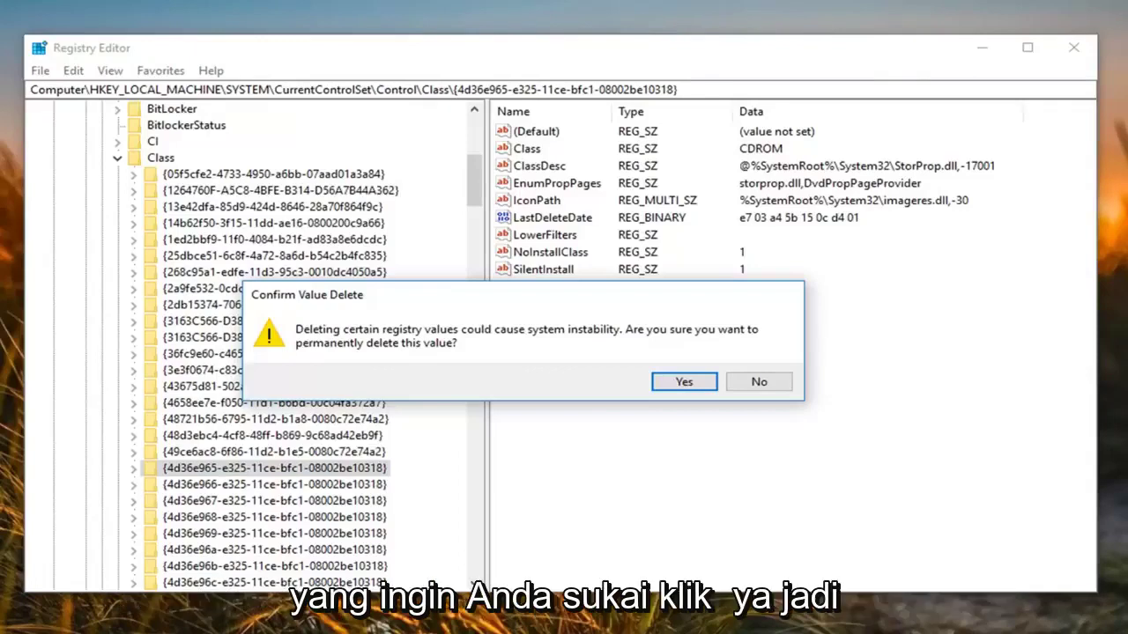
left_click(683, 381)
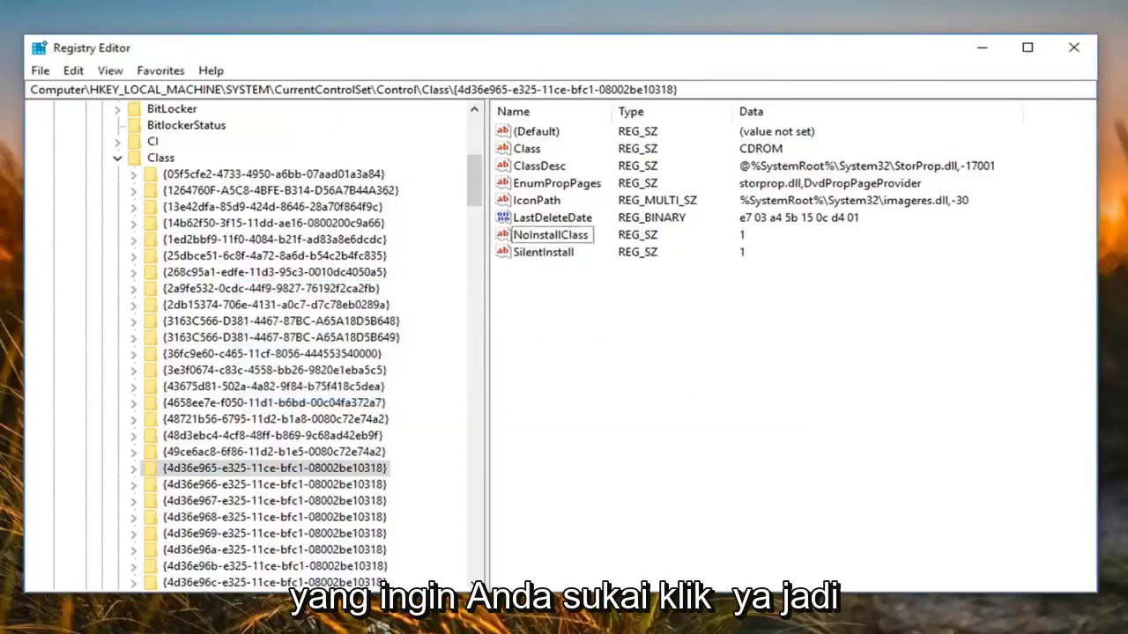